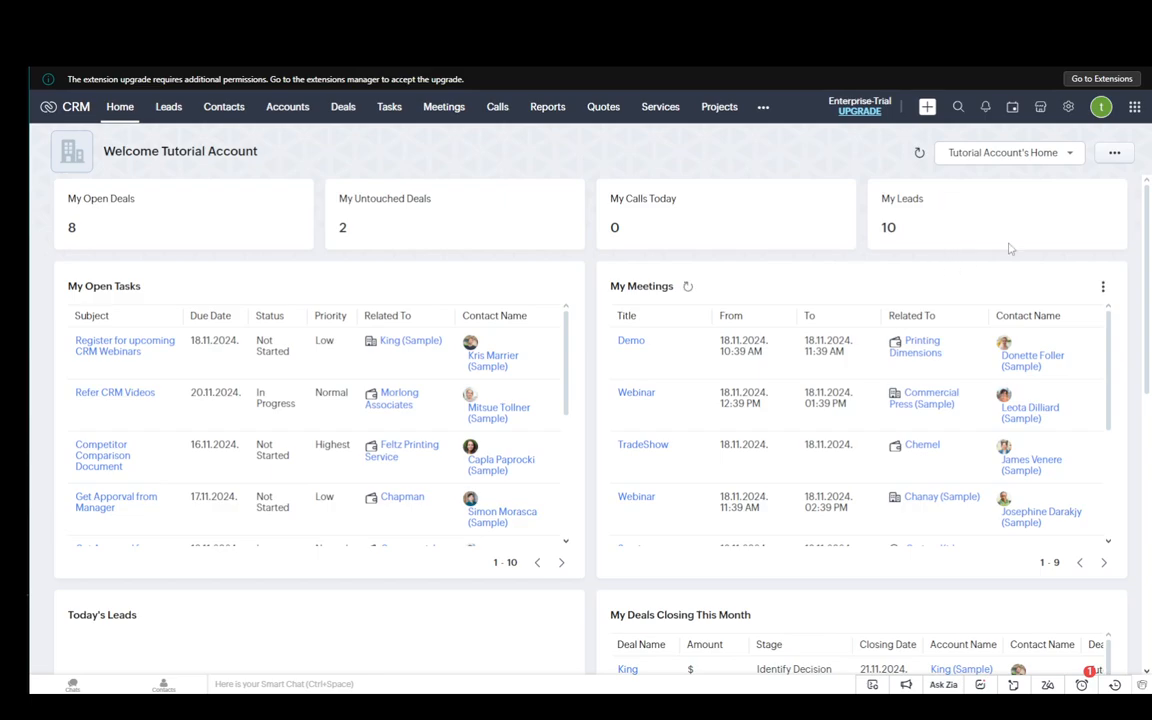
- Reach the Workflow Rules page through the CRM Setup settings
{"action": "left_click", "coordinate": [1068, 106]}
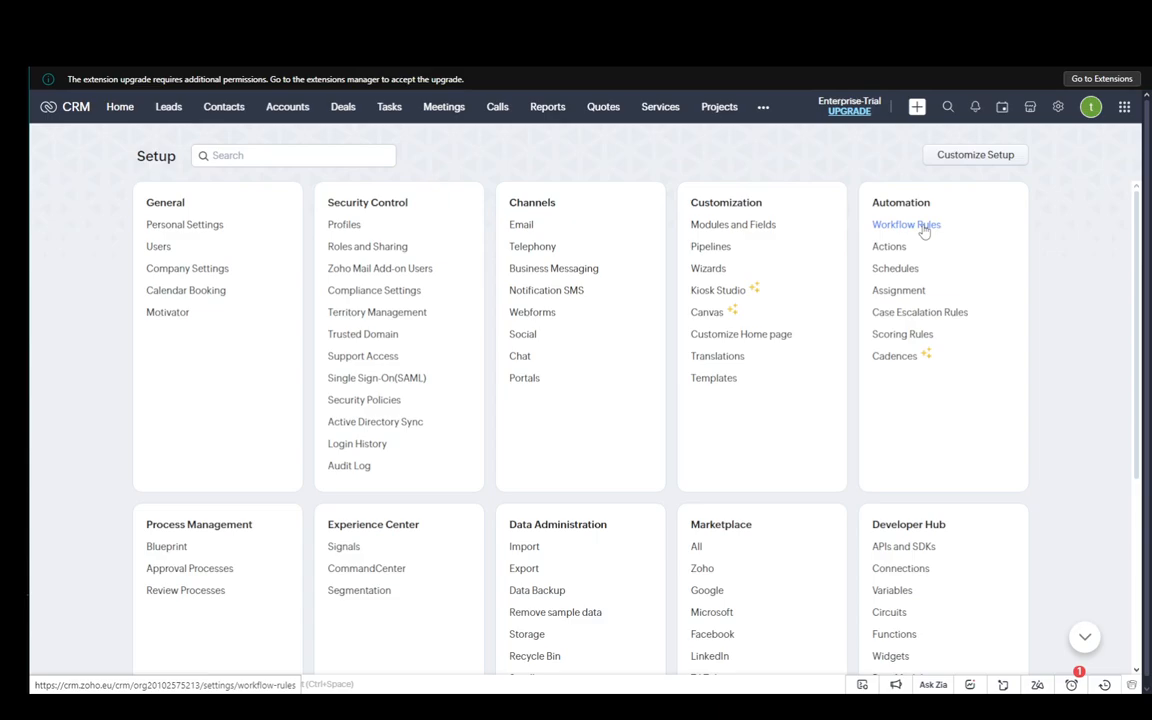
{"action": "left_click", "coordinate": [924, 229]}
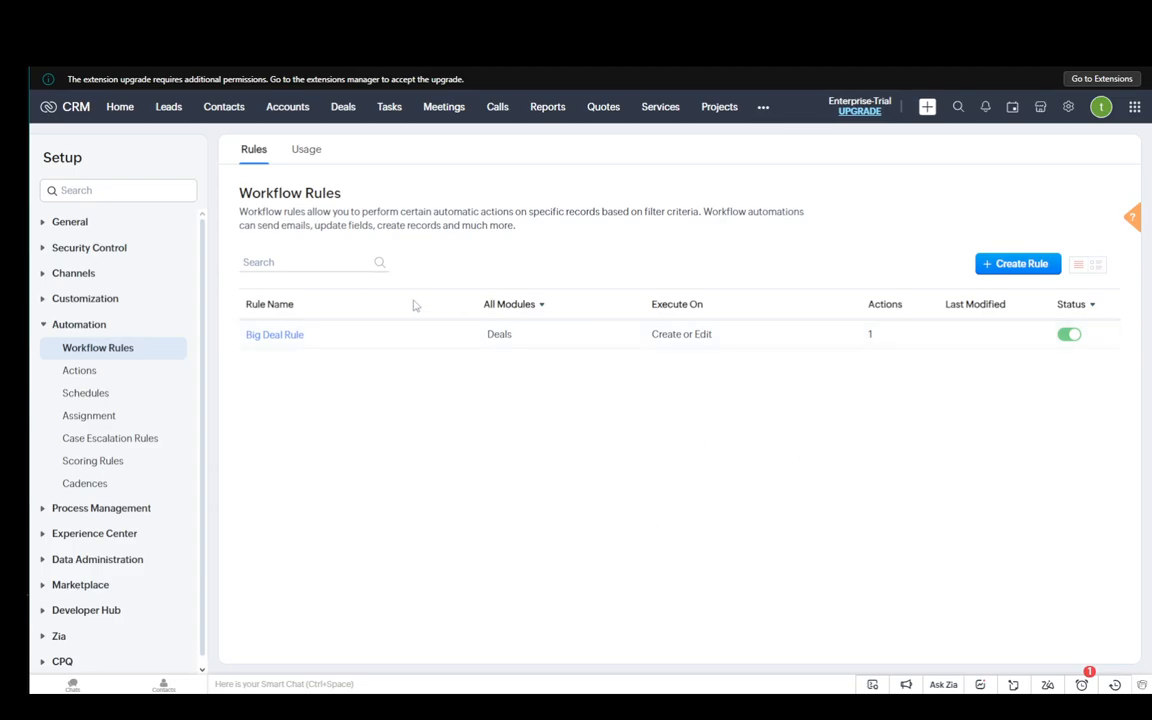
- Create a new workflow rule for the Leads module named and described 'Test', then continue
{"action": "left_click", "coordinate": [997, 268]}
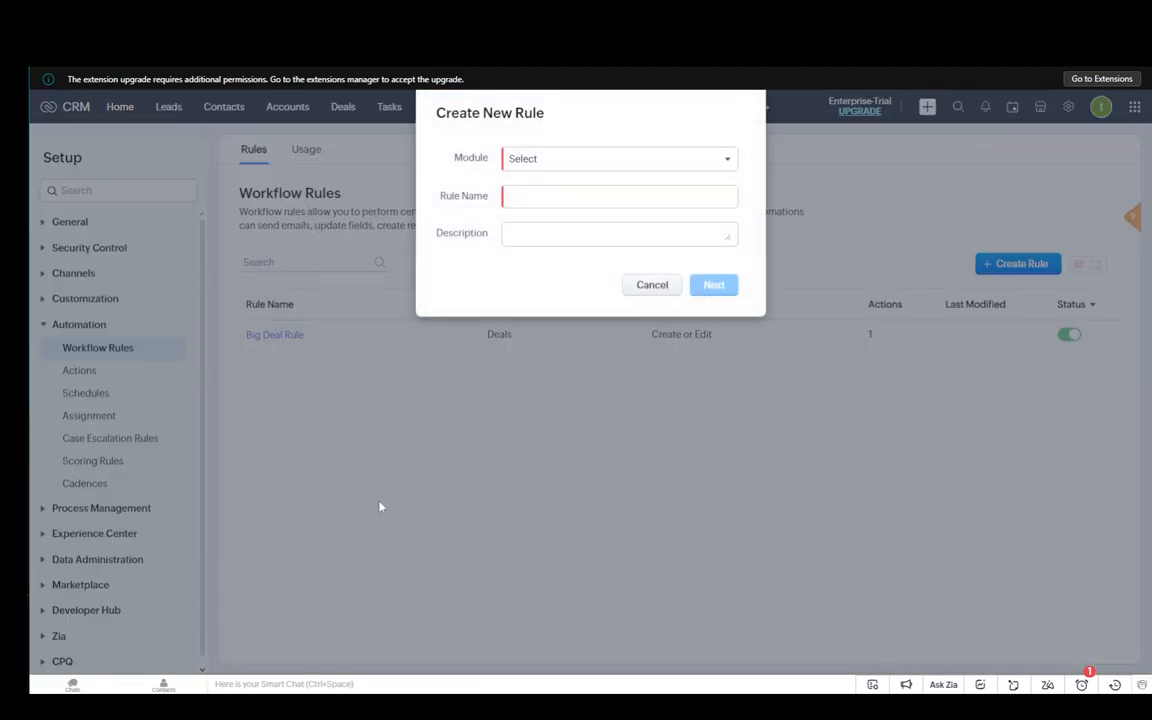
{"action": "left_click", "coordinate": [543, 170]}
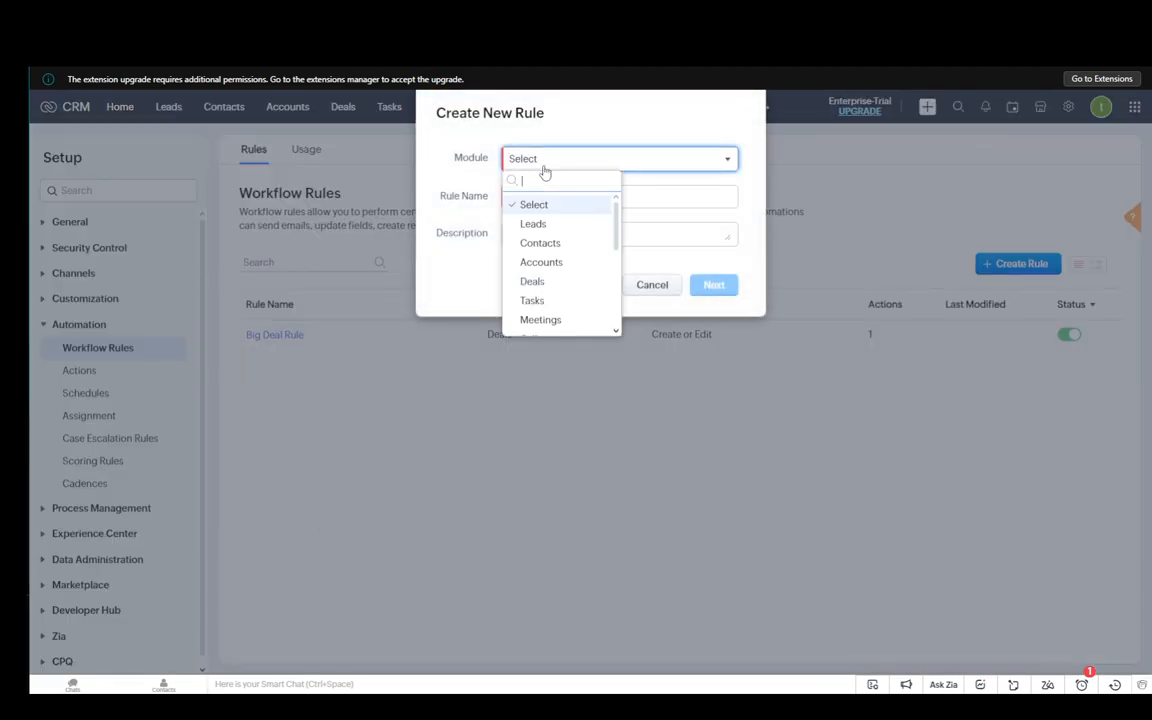
{"action": "left_click", "coordinate": [556, 224]}
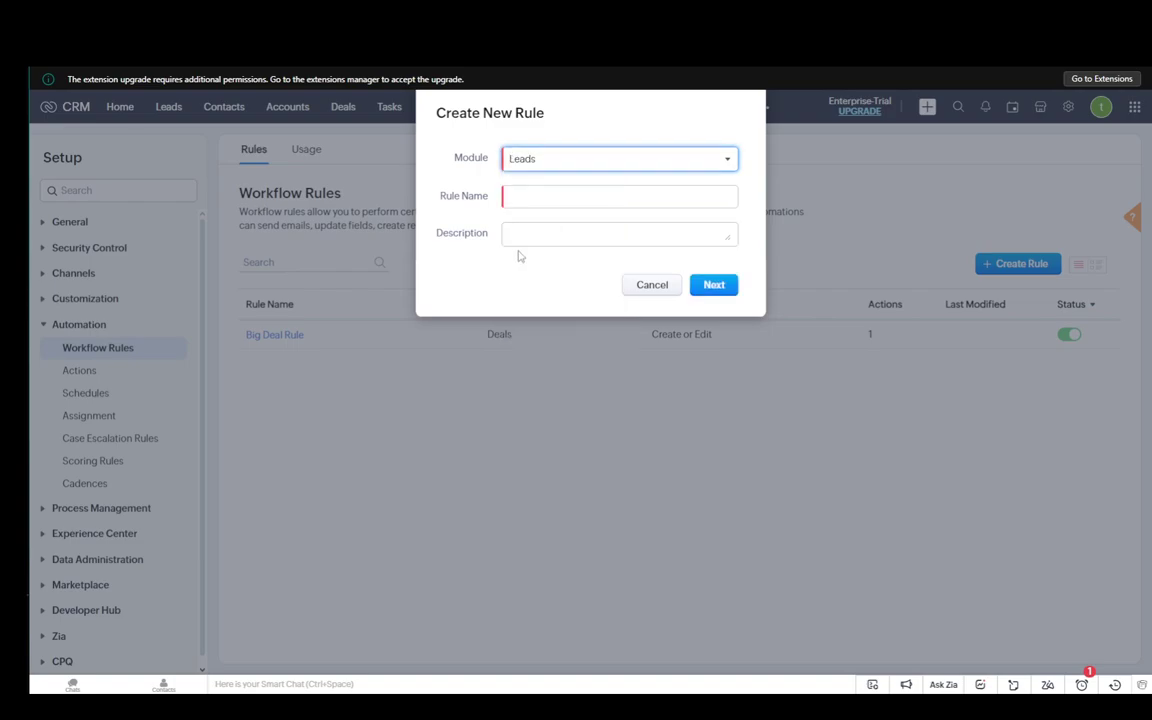
{"action": "left_click", "coordinate": [541, 198]}
{"action": "type", "text": "T"}
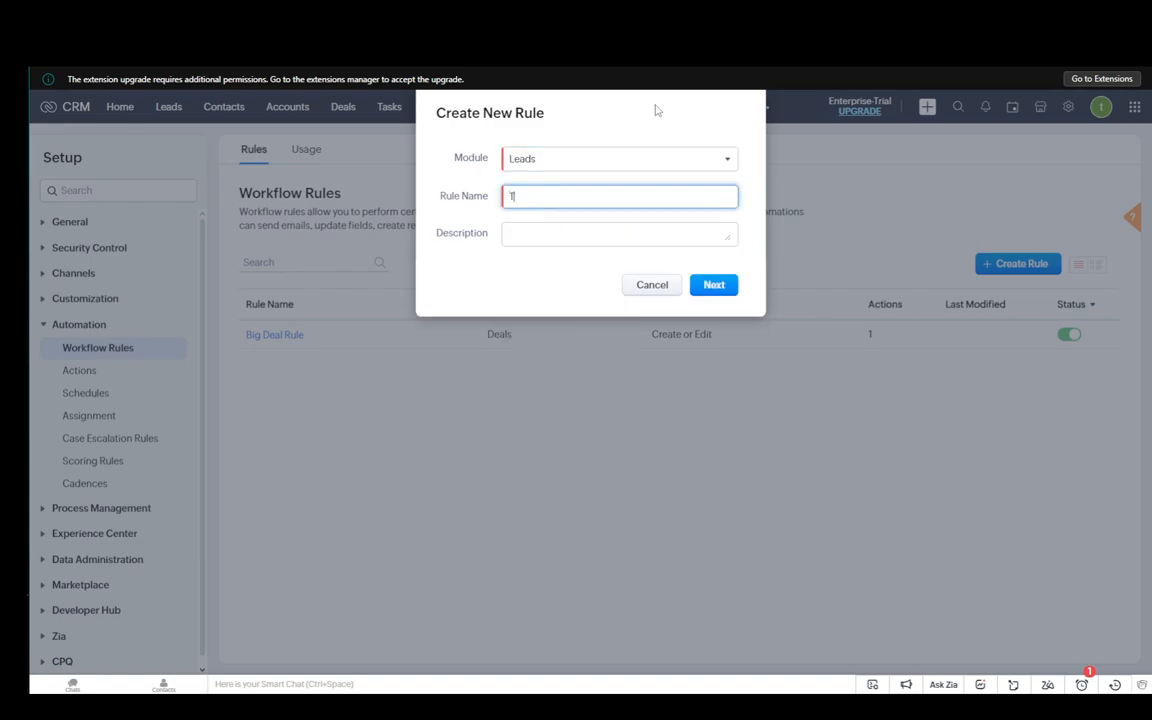
{"action": "type", "text": "est"}
{"action": "left_click", "coordinate": [560, 240]}
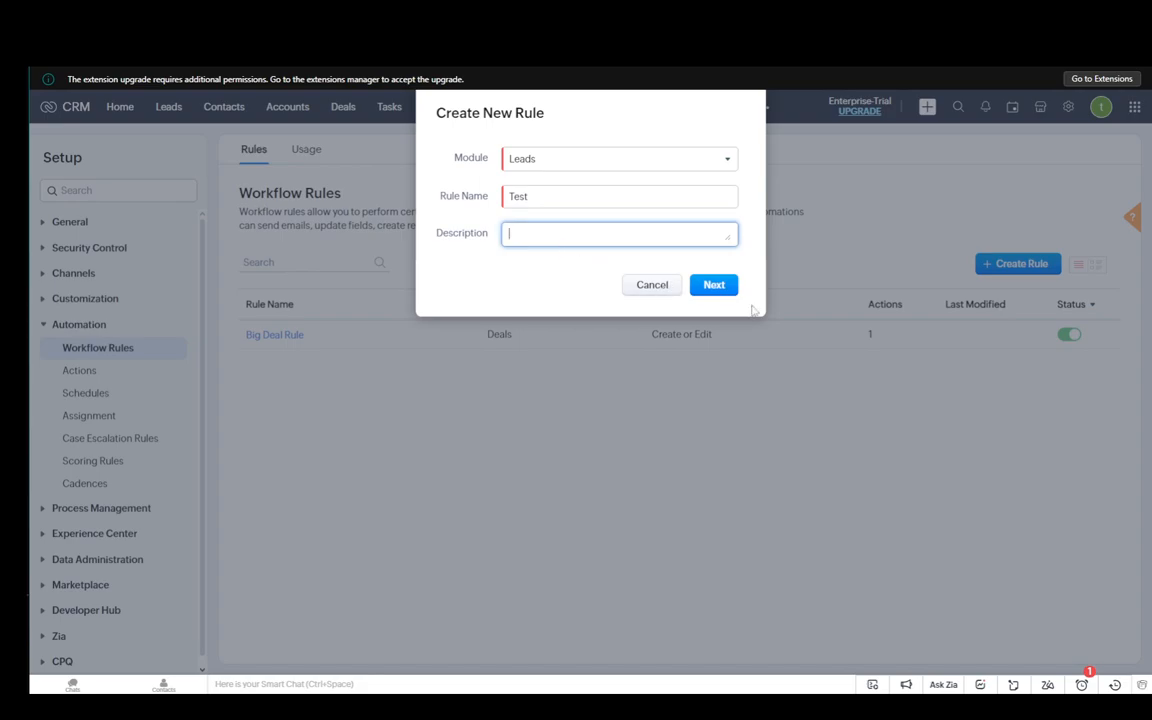
{"action": "left_click", "coordinate": [712, 287]}
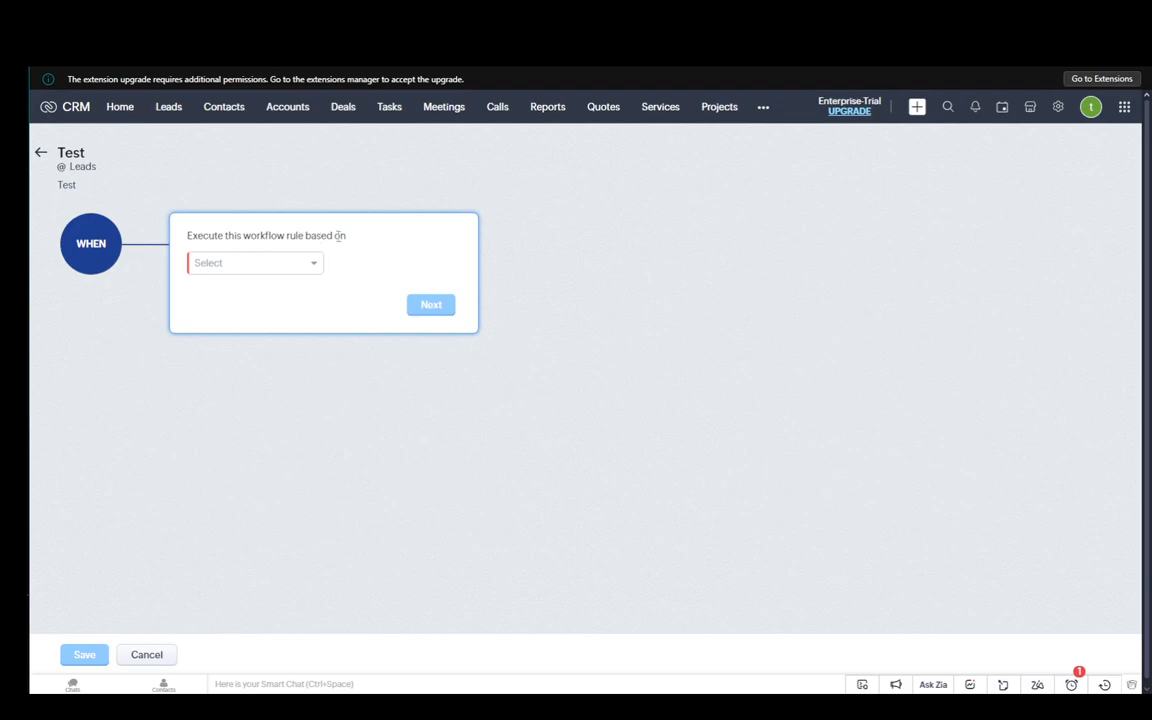
- Trigger the rule on record Create or Edit, repeating whenever a lead is edited
{"action": "left_click", "coordinate": [270, 262]}
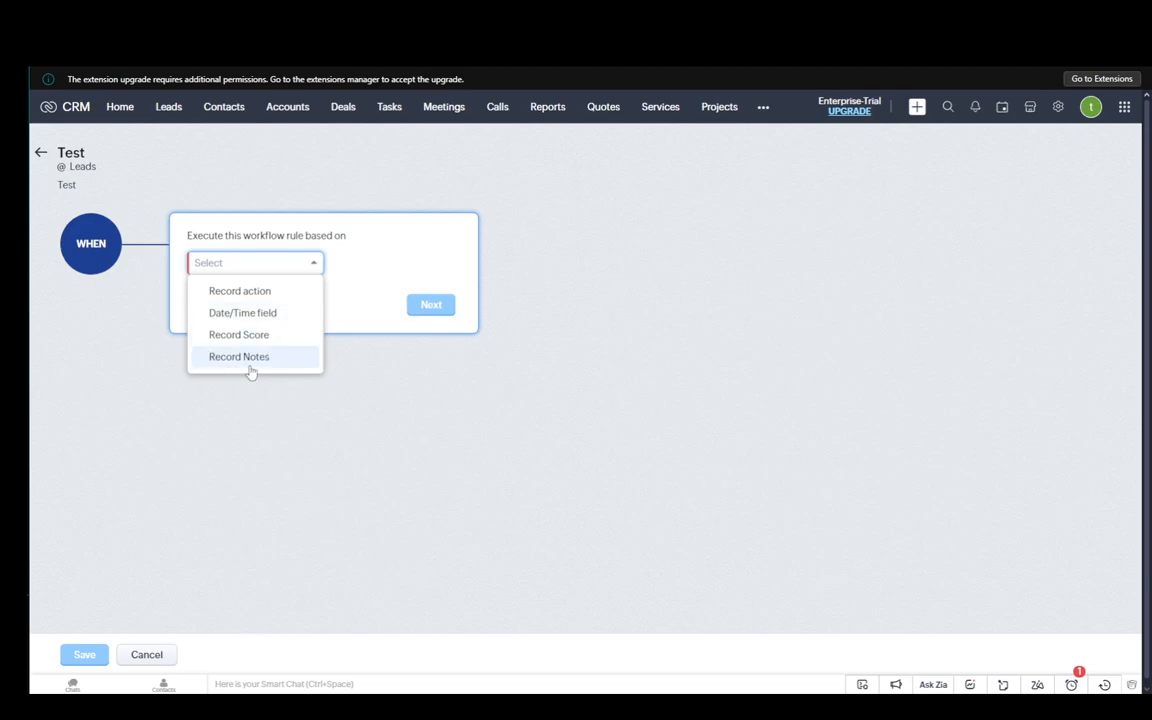
{"action": "left_click", "coordinate": [255, 291]}
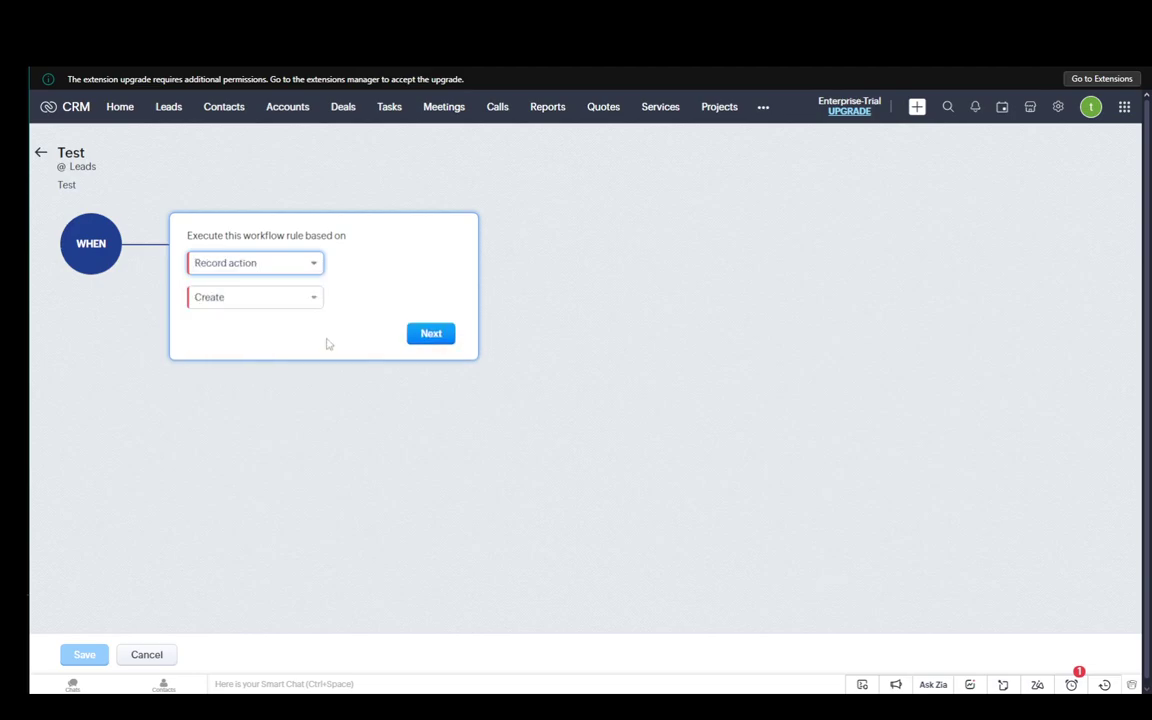
{"action": "left_click", "coordinate": [284, 302]}
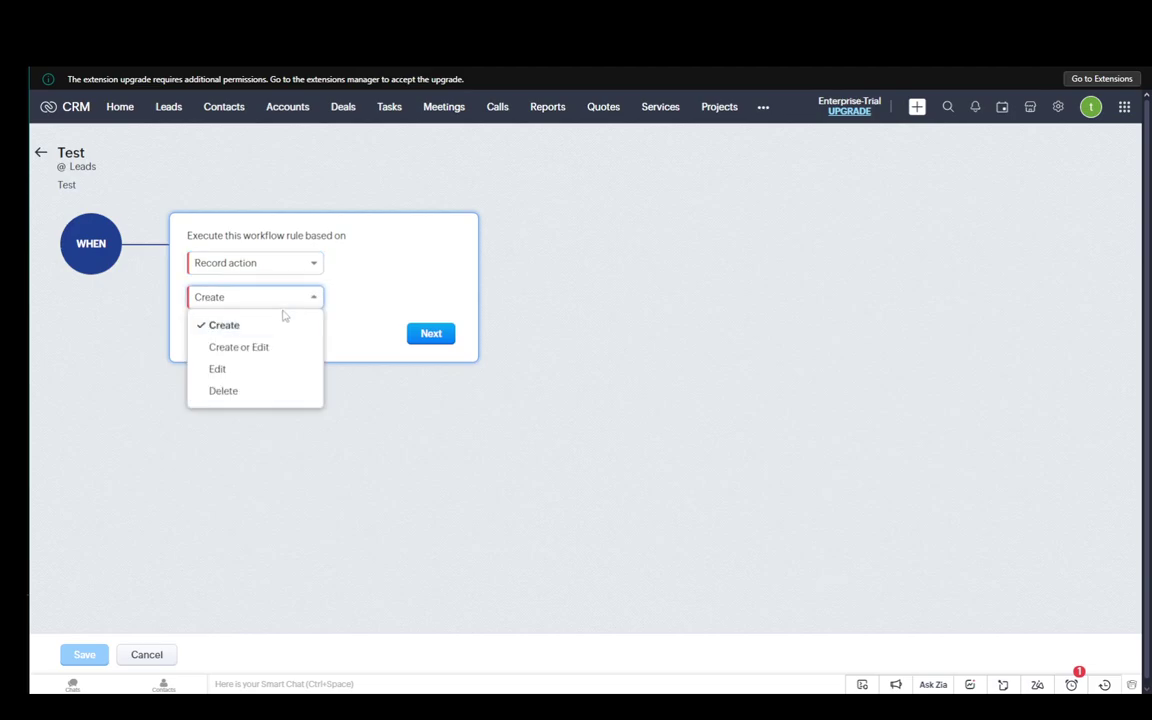
{"action": "left_click", "coordinate": [240, 347]}
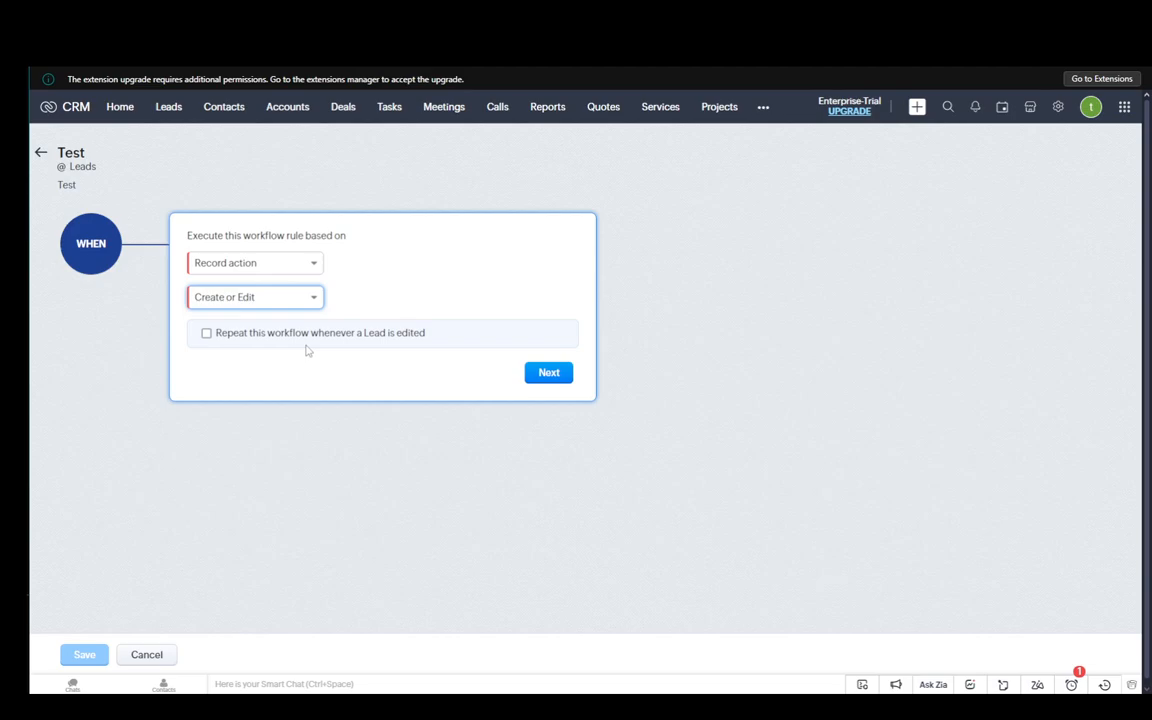
{"action": "left_click", "coordinate": [206, 333]}
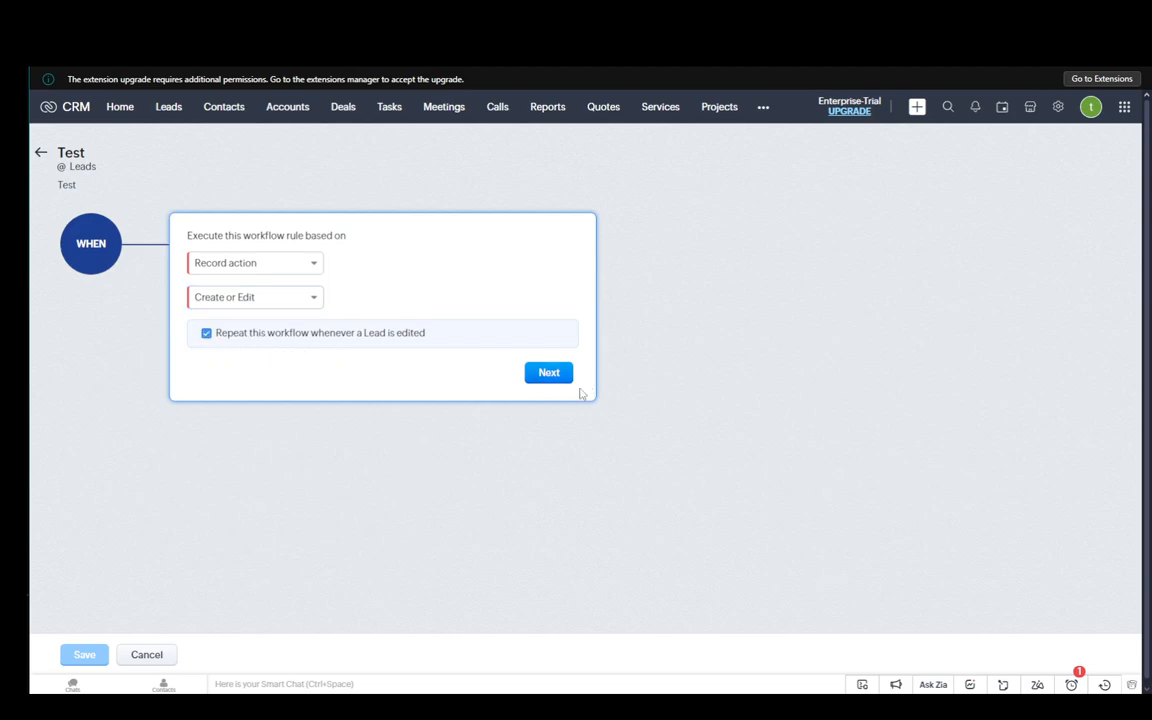
{"action": "left_click", "coordinate": [549, 372]}
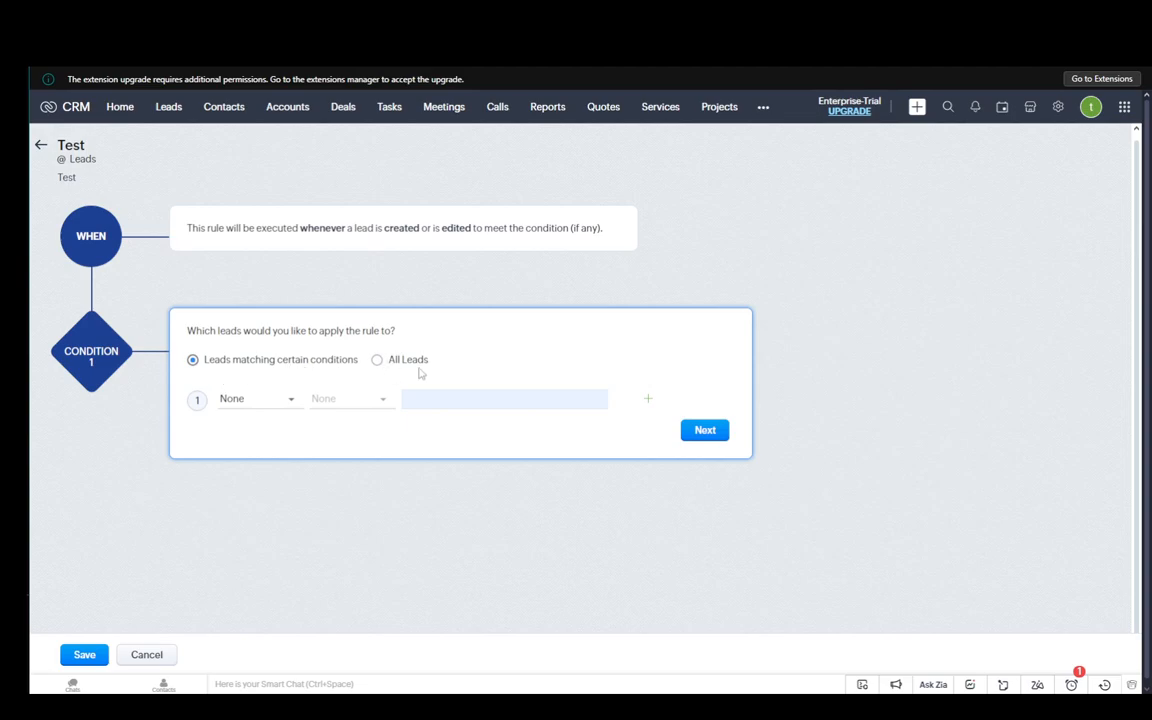
- Apply the rule to All Leads and add a Field Update instant action
{"action": "left_click", "coordinate": [378, 359]}
{"action": "left_click", "coordinate": [700, 394]}
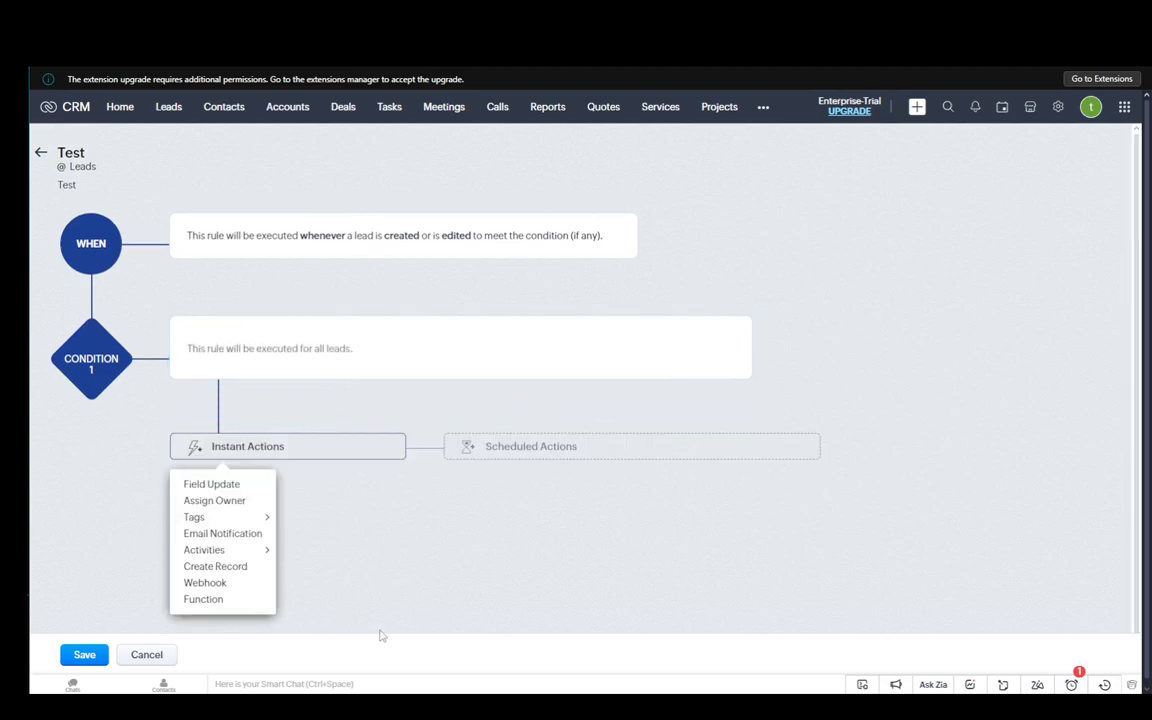
{"action": "left_click", "coordinate": [224, 484]}
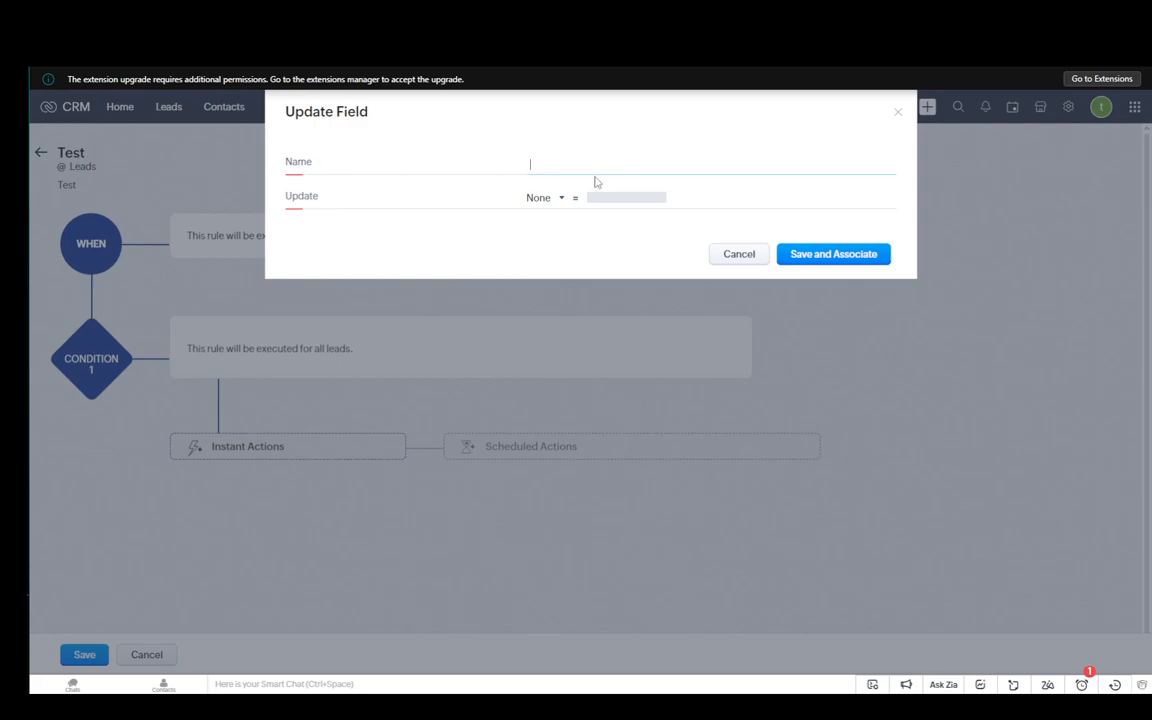
{"action": "type", "text": "Test"}
- Define field update 'Test' setting Rating to Acquired and associate it with the rule
{"action": "left_click", "coordinate": [543, 198]}
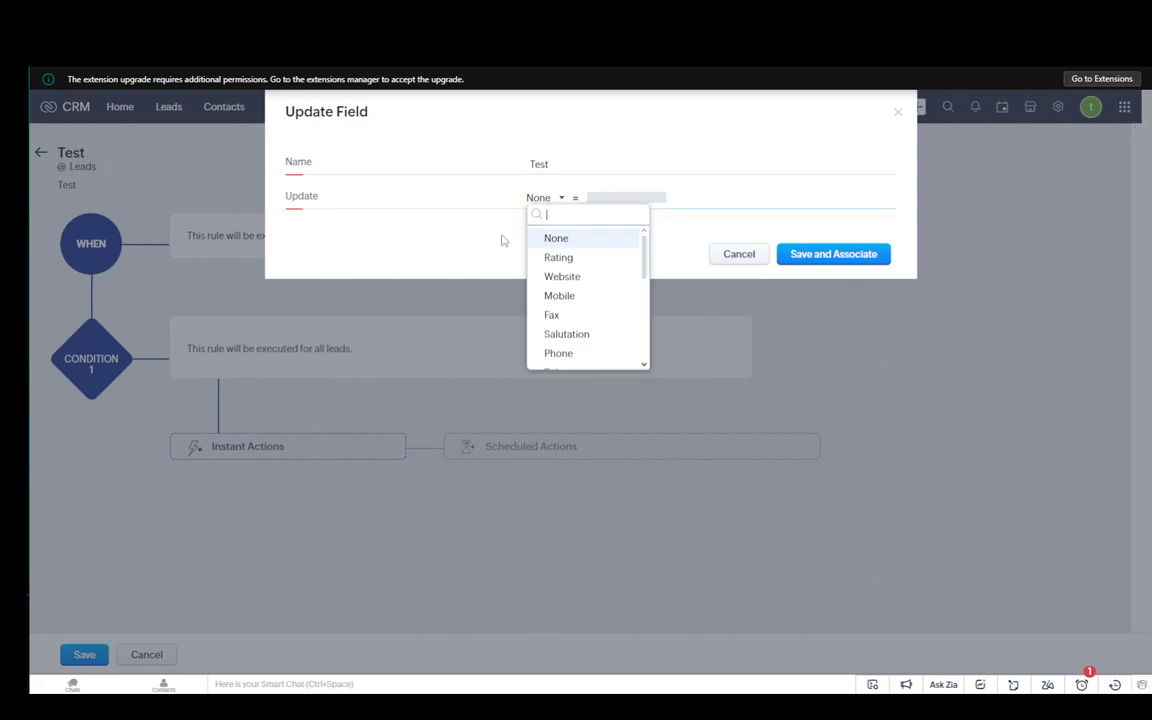
{"action": "left_click", "coordinate": [576, 263]}
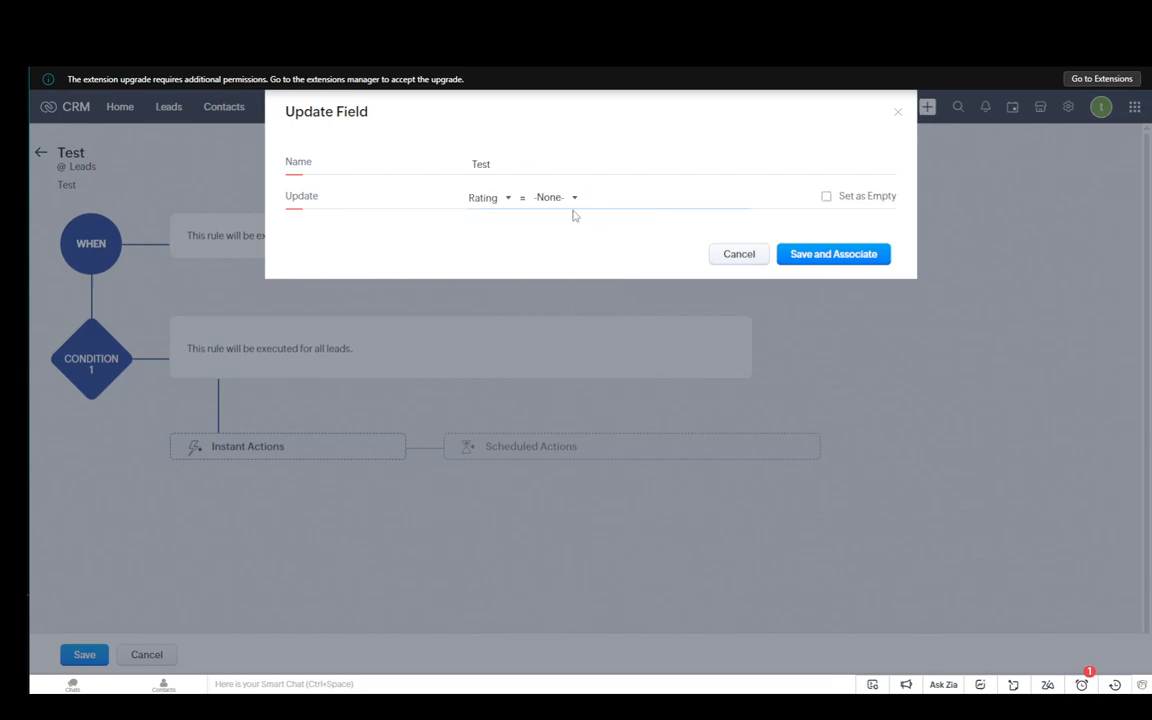
{"action": "left_click", "coordinate": [572, 210]}
{"action": "left_click", "coordinate": [586, 238]}
{"action": "left_click", "coordinate": [822, 258]}
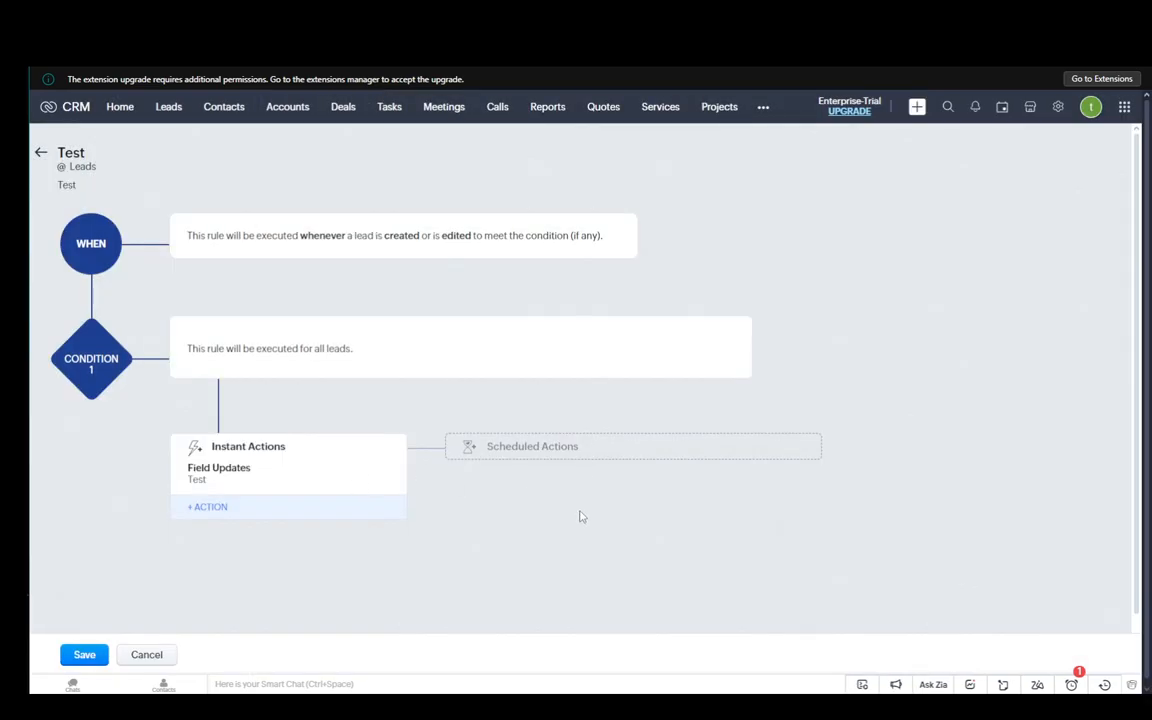
- Save the finished Test rule so it appears active in the Workflow Rules list
{"action": "left_click_drag", "start_coordinate": [514, 447], "coordinate": [487, 447]}
{"action": "left_click", "coordinate": [418, 461]}
{"action": "left_click", "coordinate": [84, 654]}
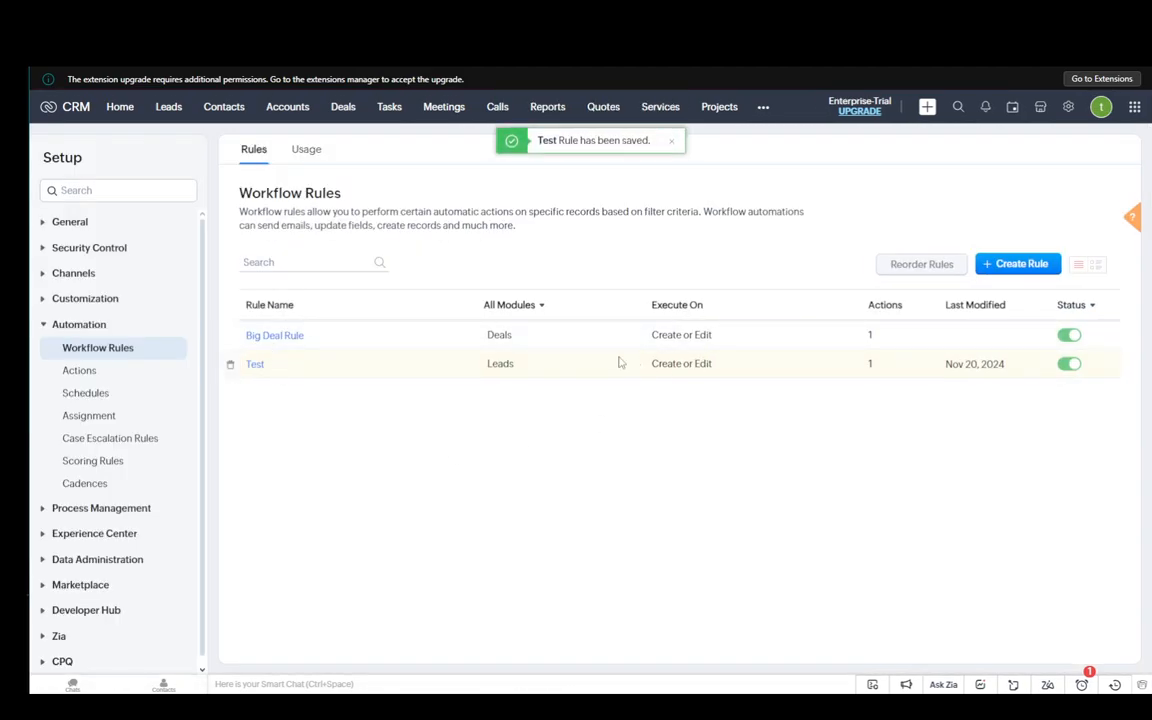